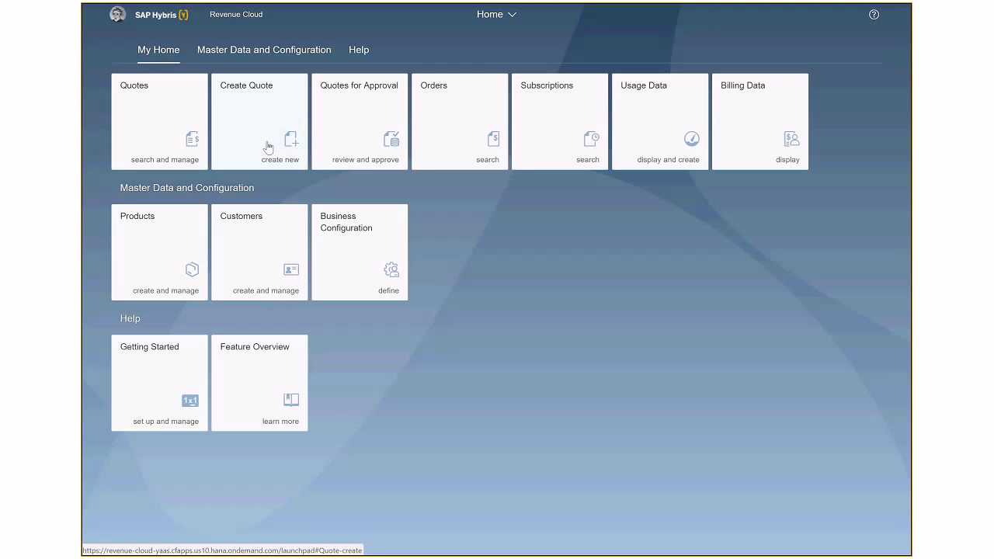
- Start a new quote for the customer Kuenzel Marketing
click(267, 148)
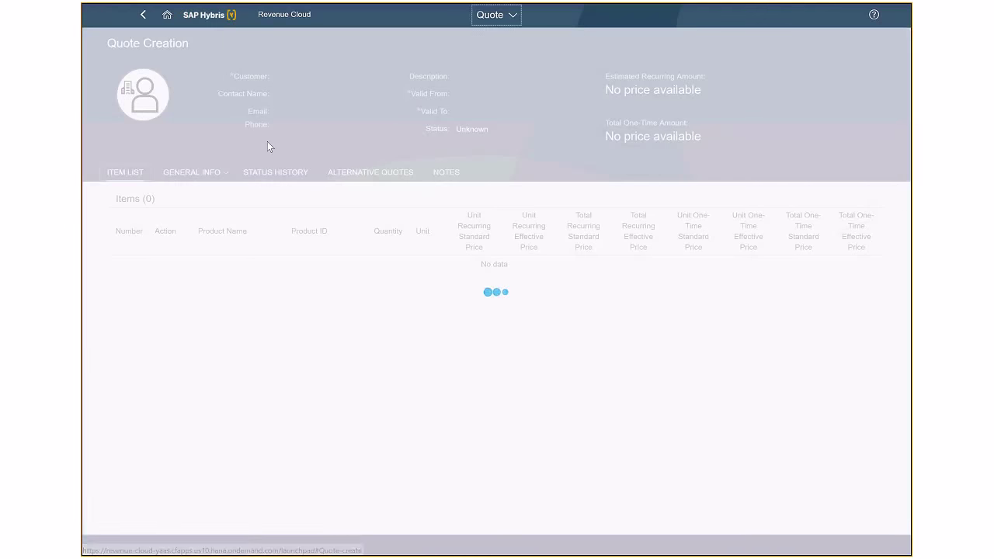
click(295, 76)
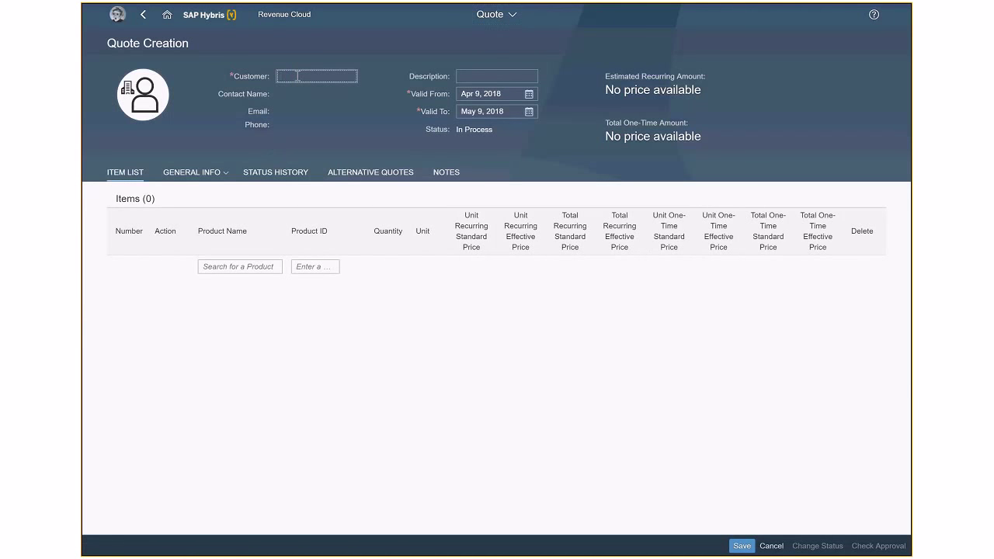
text(K)
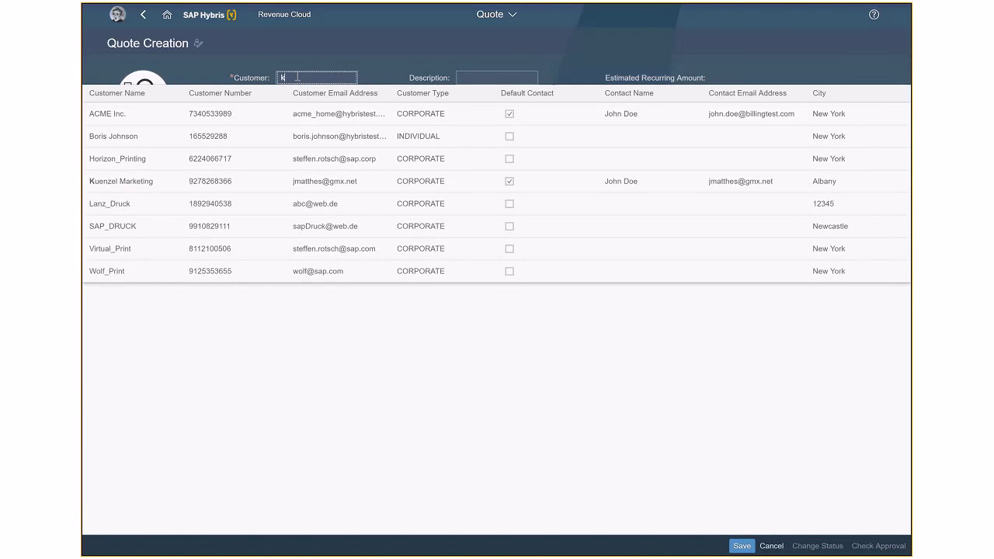
click(221, 183)
- Add the product Personalized Letter as a service to the quote's item list
click(240, 269)
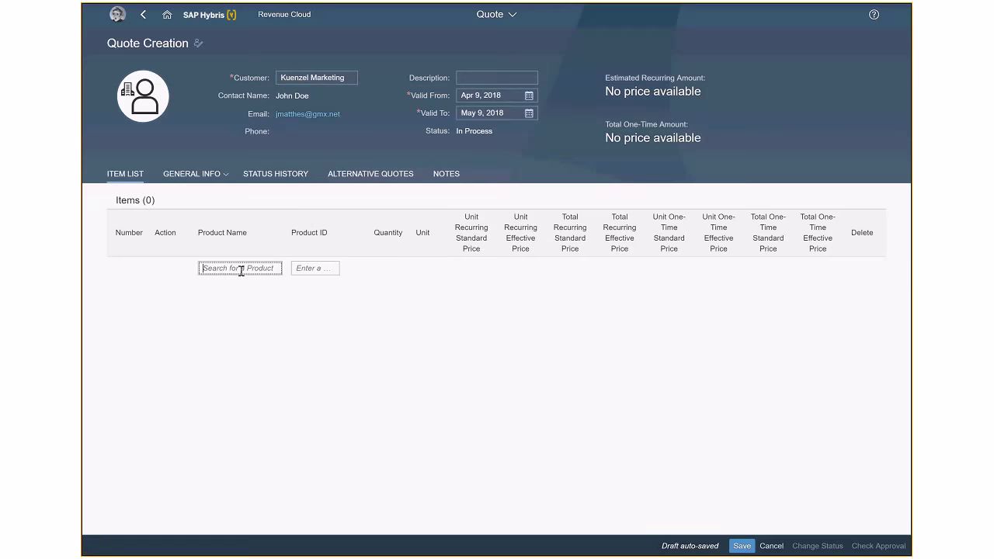
text(p)
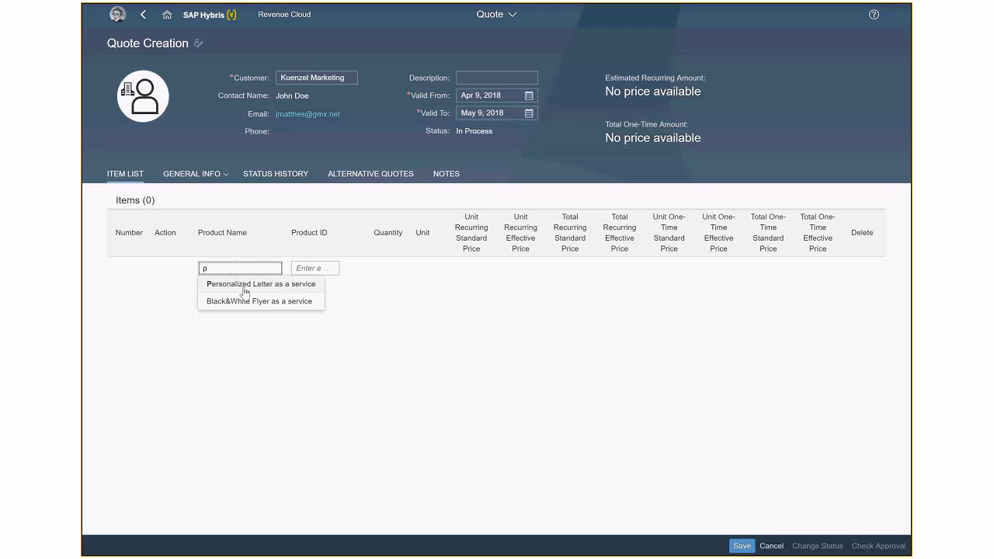
click(244, 291)
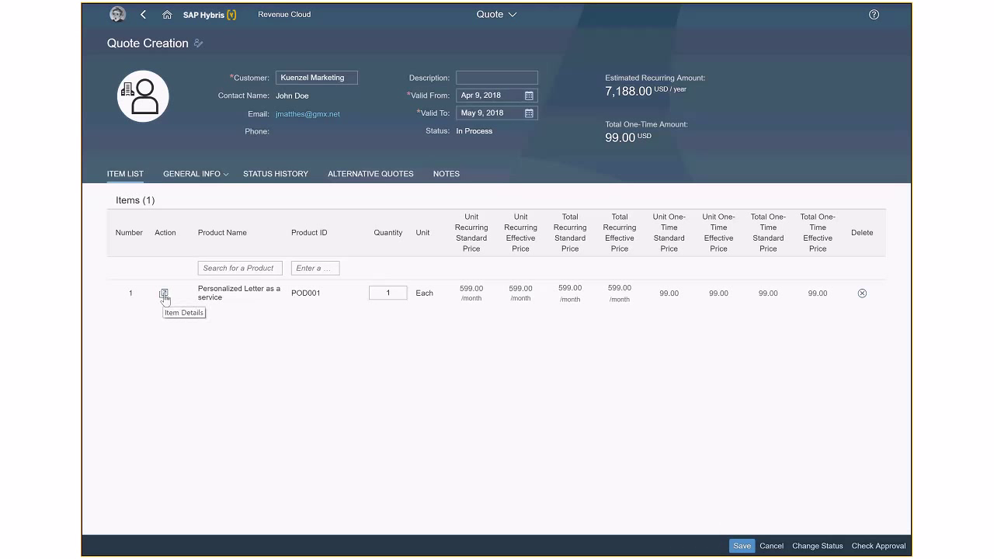
- In the item details of the Personalized Letter product, set the subscription's valid-from date to Apr 9, 2018
click(164, 296)
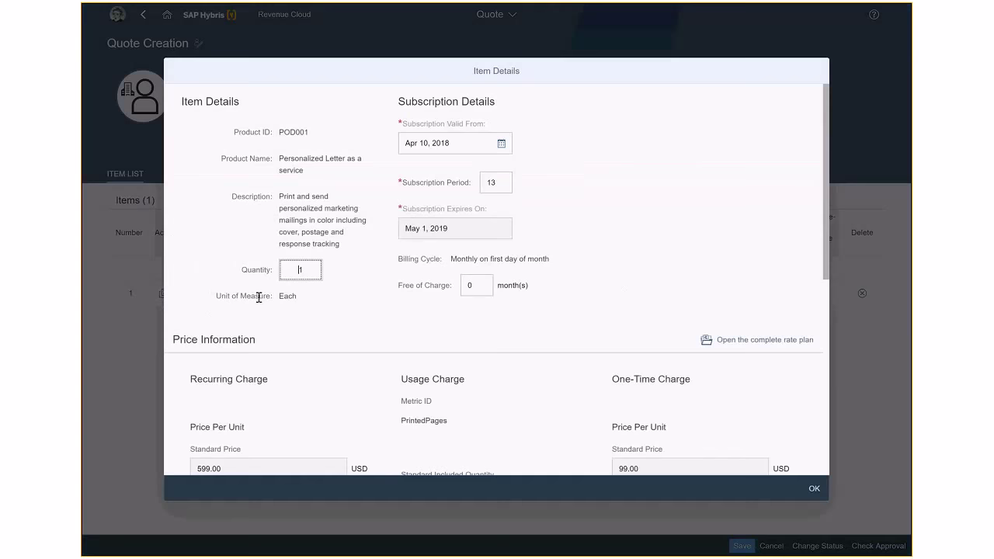
click(503, 144)
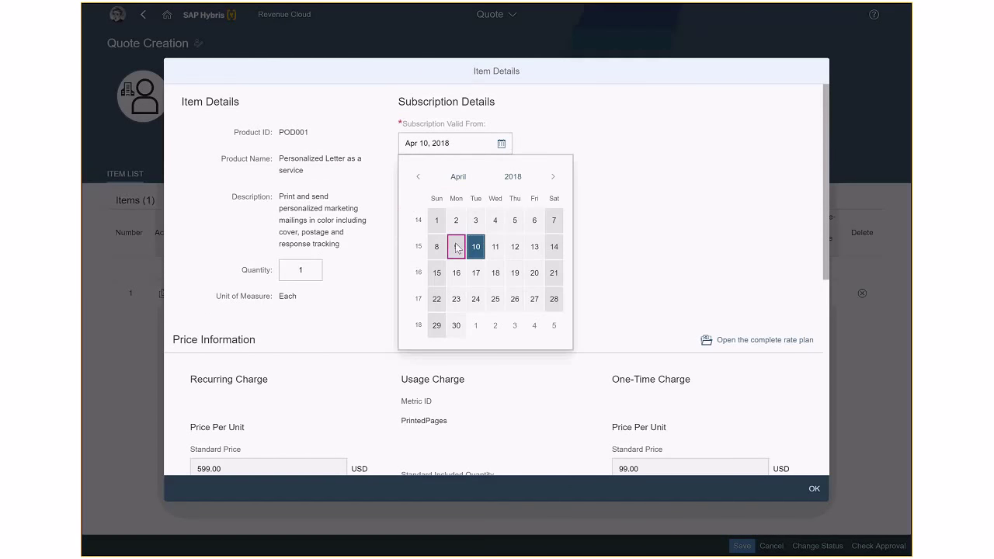
click(457, 246)
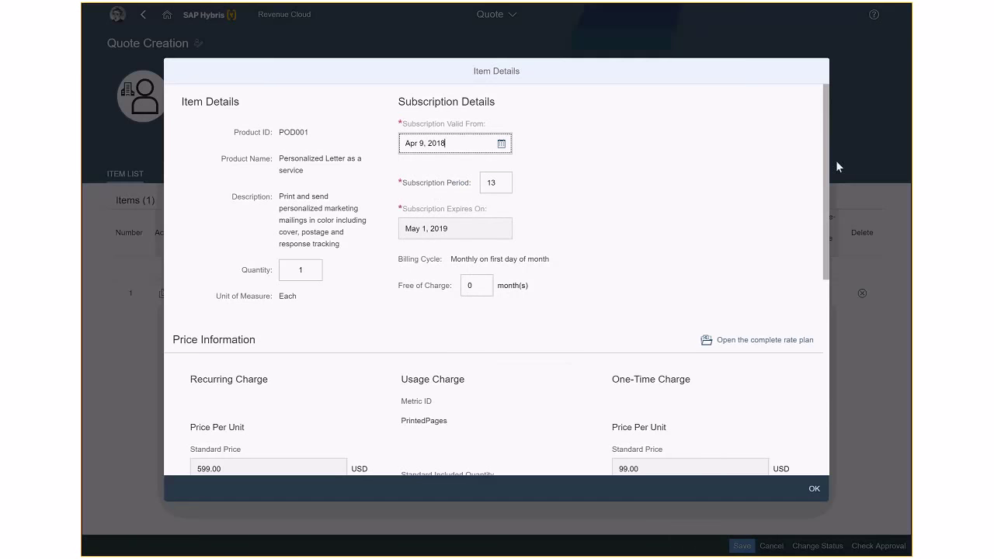
- Examine the item's one-time, recurring and usage charges, including the standard included quantity, block price and block size
drag(828, 171, 822, 287)
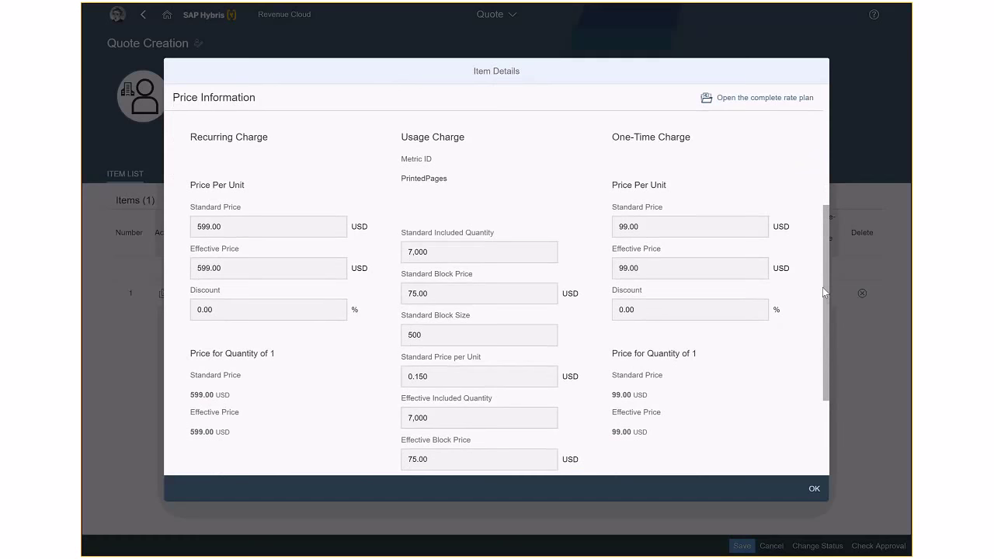
drag(691, 137, 611, 137)
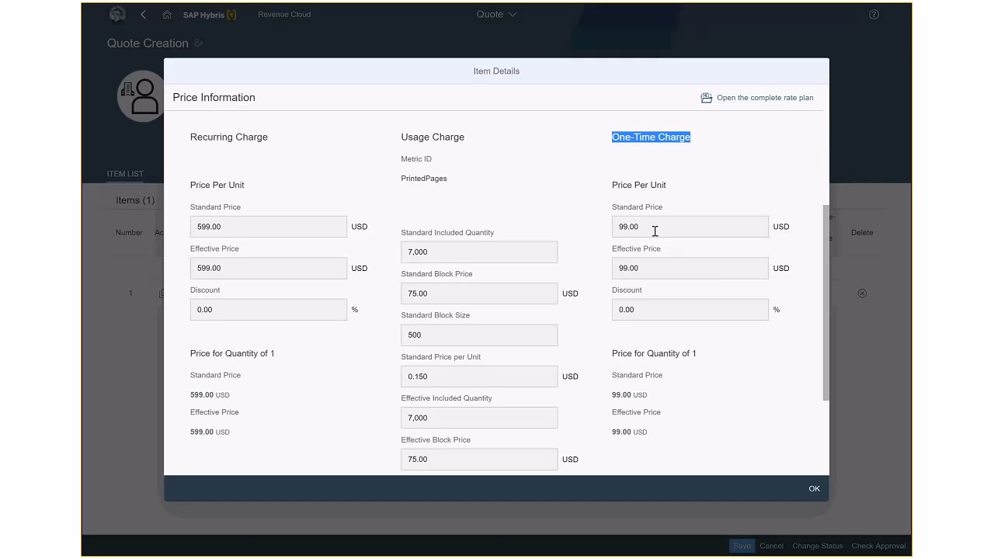
drag(270, 137, 194, 138)
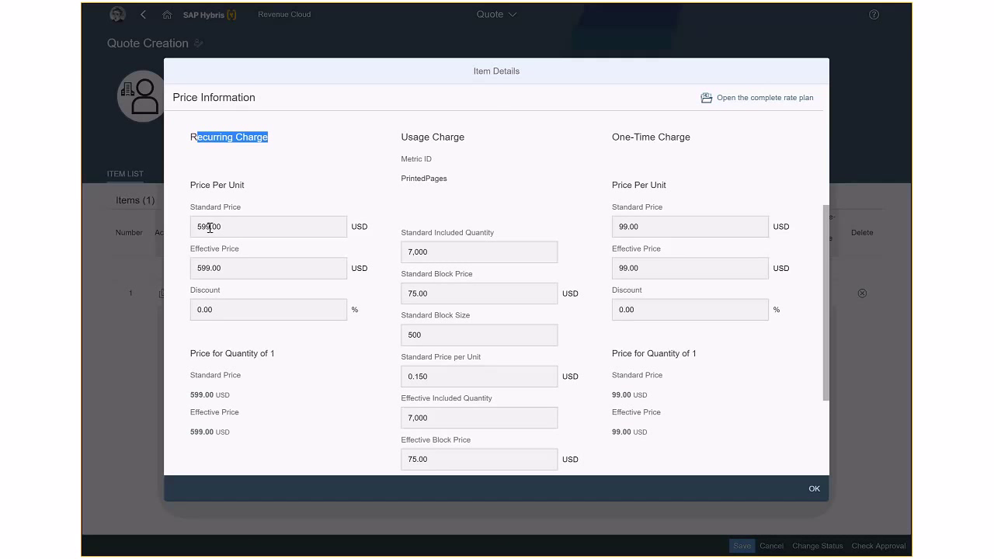
drag(429, 251, 402, 249)
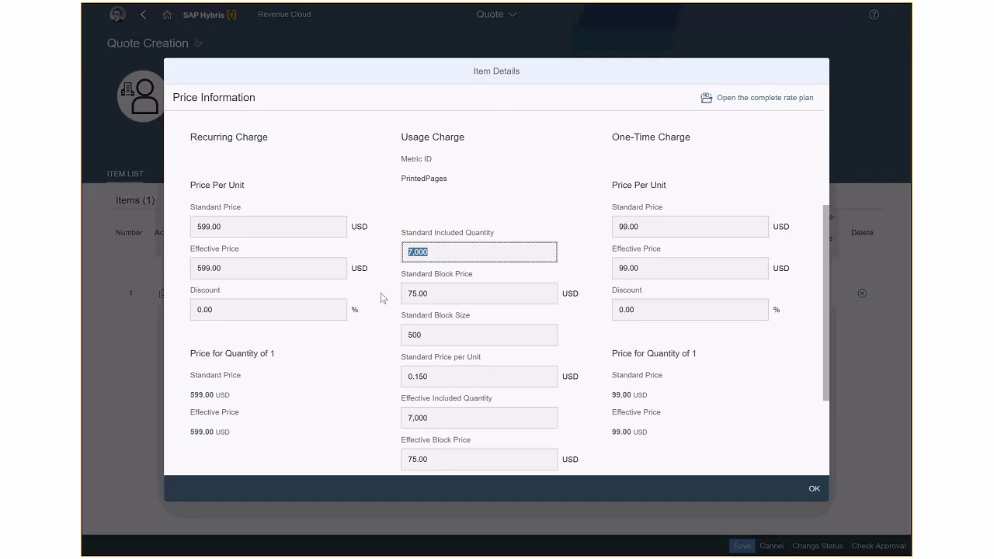
key(Tab)
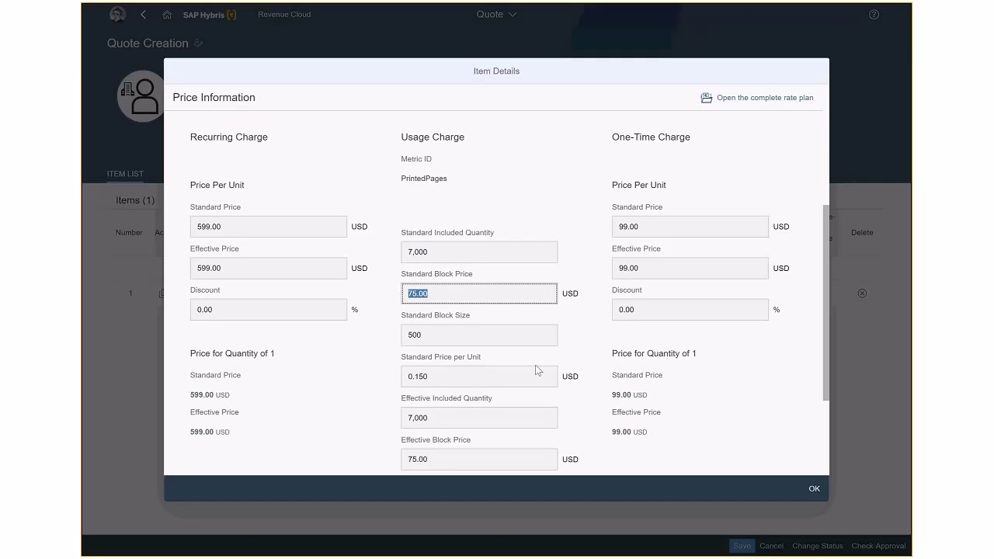
key(Tab)
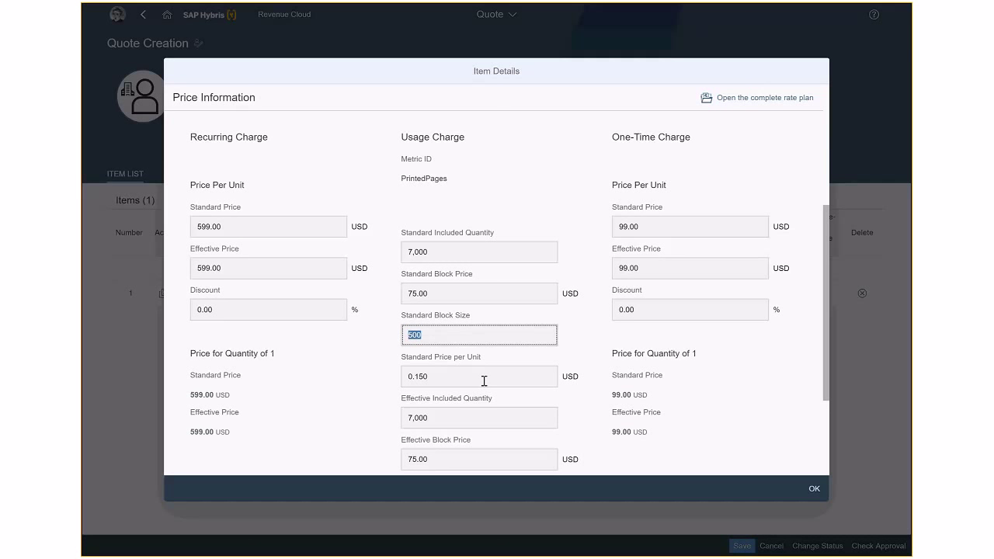
scroll(530, 381, down, 2)
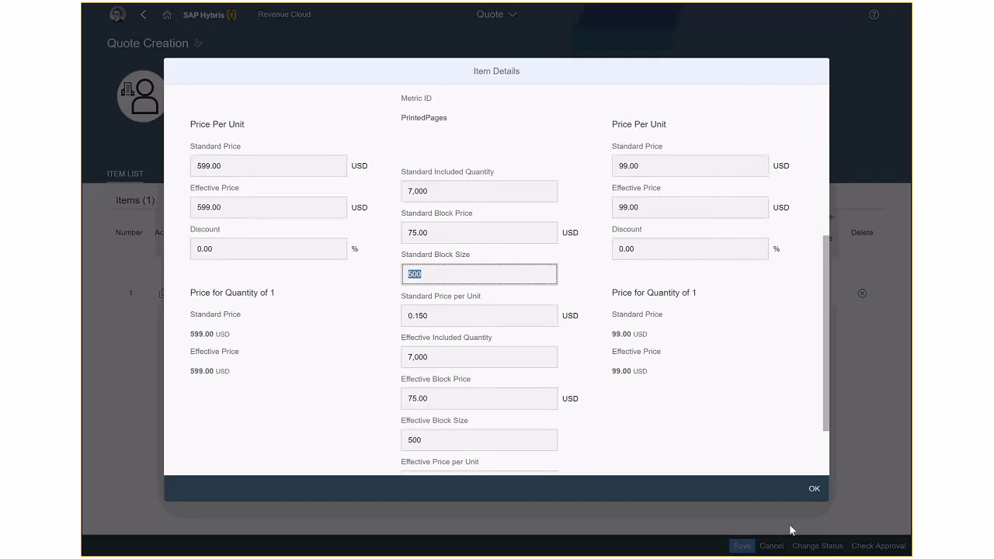
- Confirm the item details, and save and release the quote
click(814, 489)
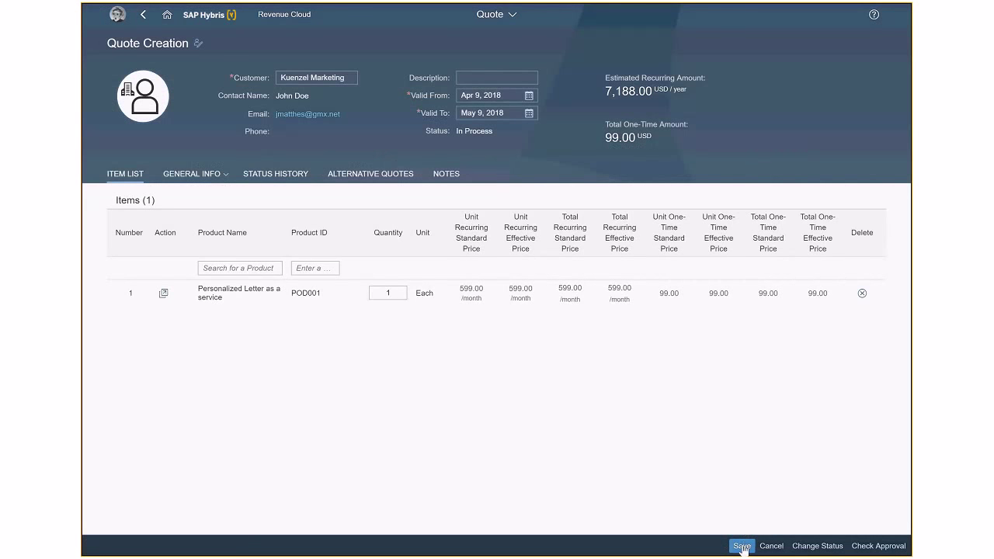
click(742, 546)
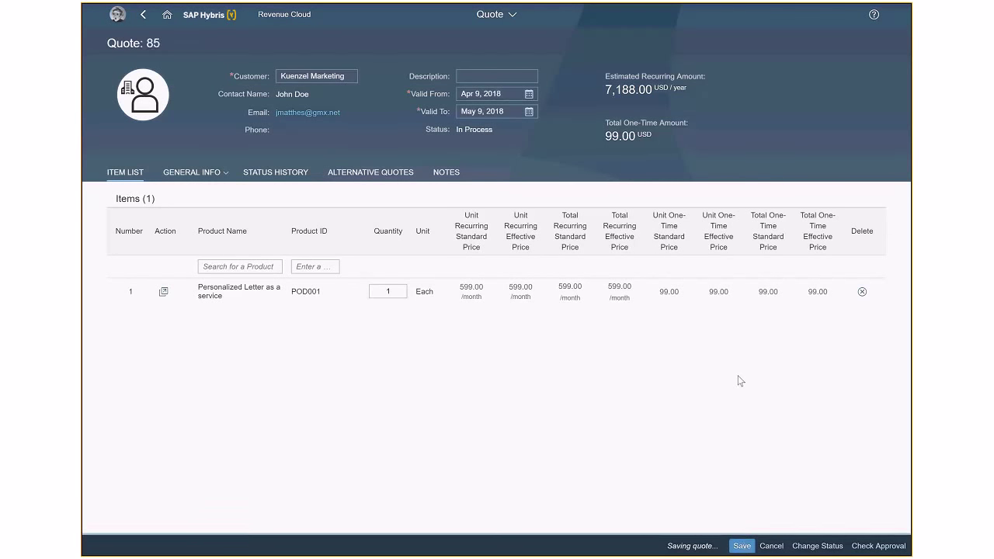
click(811, 544)
click(806, 529)
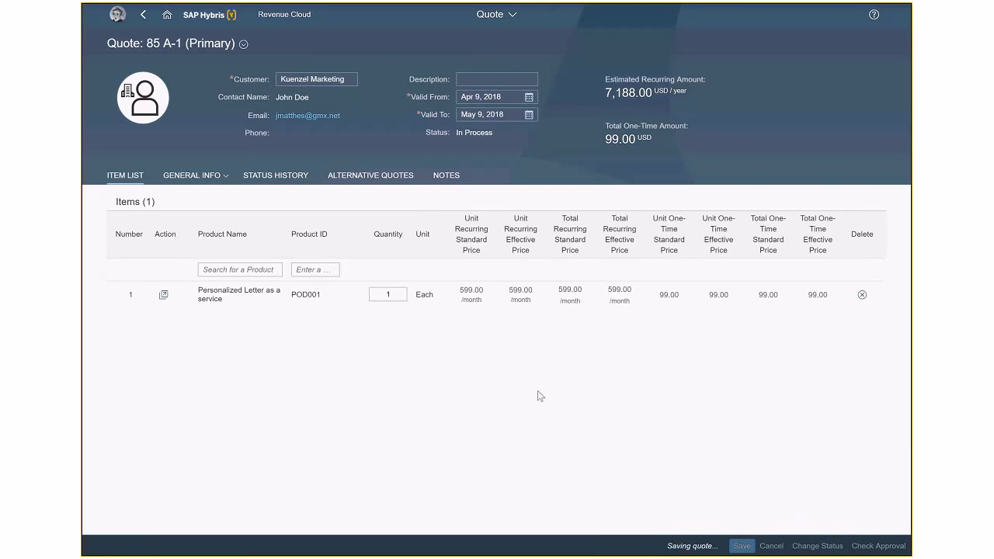
- Mark the released quote as sent to the customer and accept it on the customer's behalf
click(866, 543)
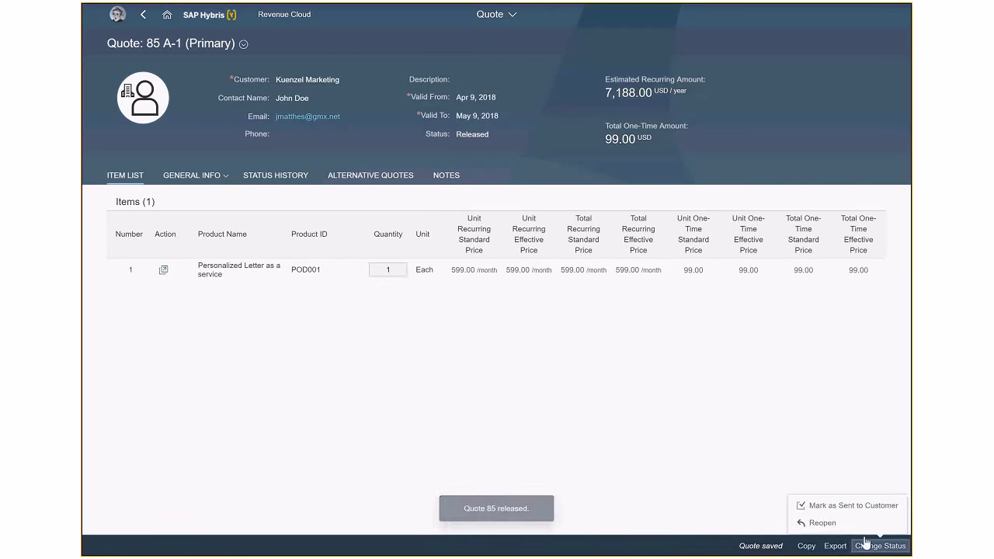
click(850, 505)
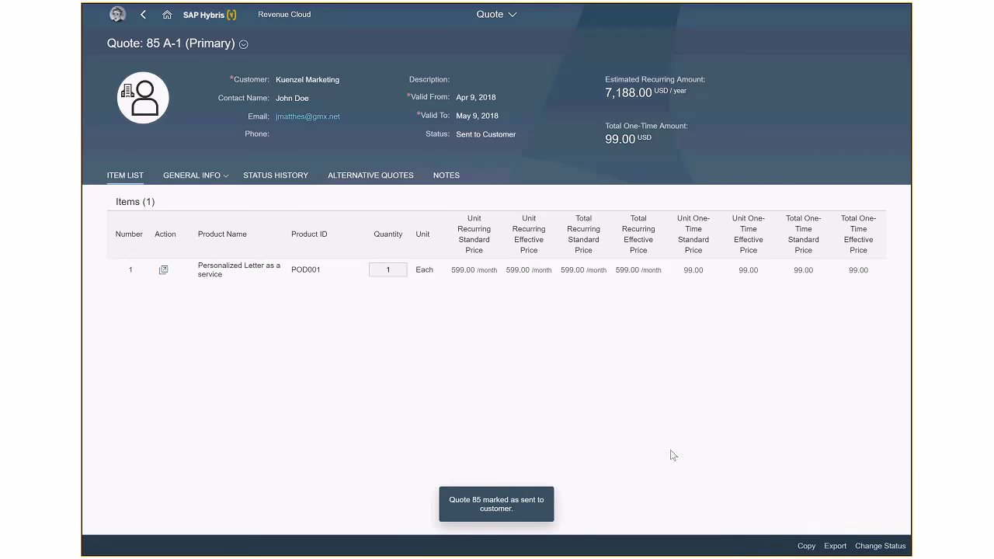
click(874, 547)
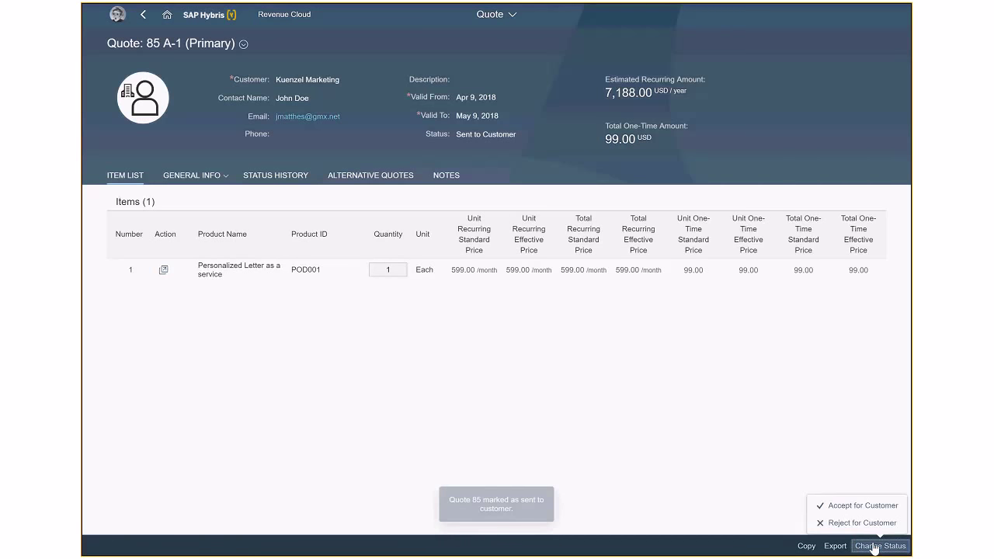
click(850, 505)
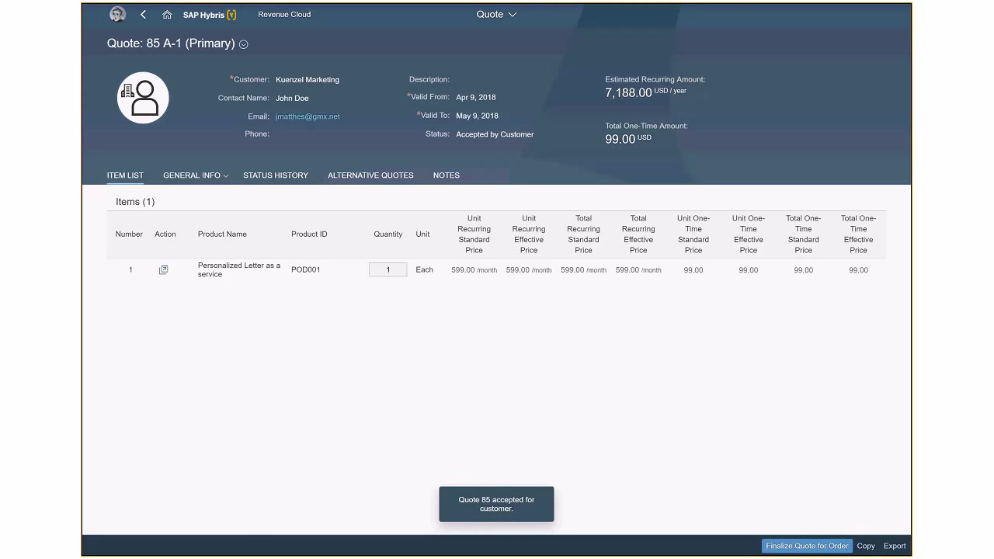
- Finalize the quote with Invoice as the payment method and transfer it to an order
click(807, 546)
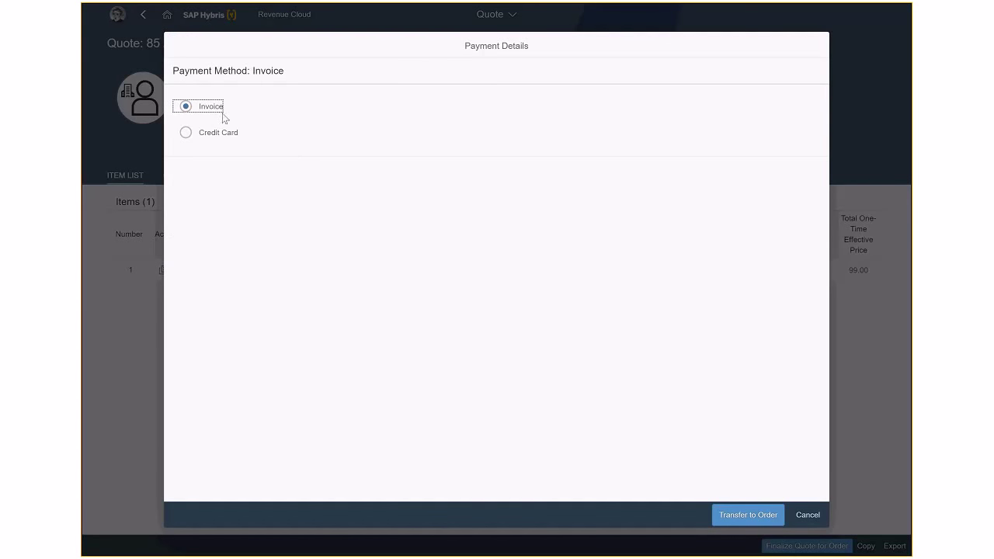
click(731, 515)
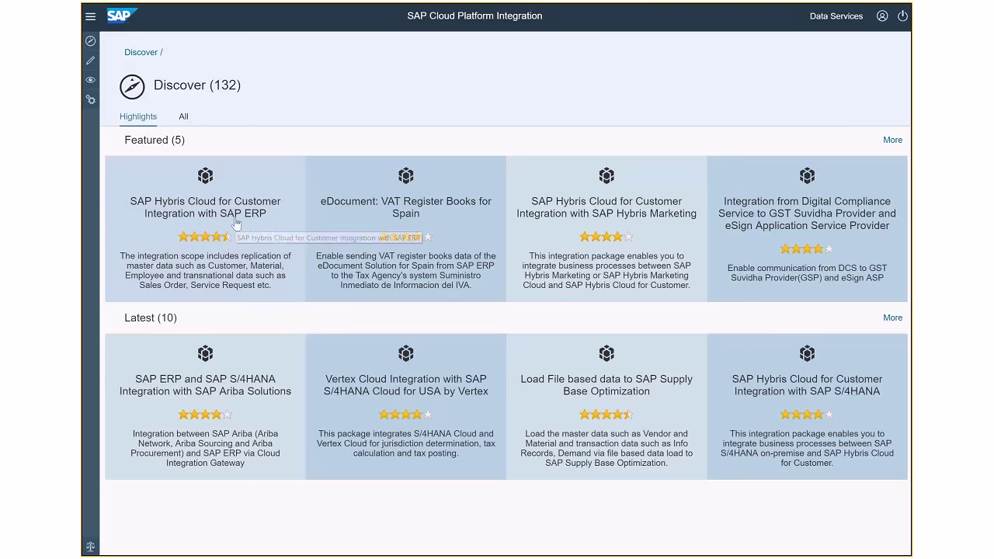
- In SAP Cloud Platform Integration, deploy the billing document replication flow from the package SAP Hybris Revenue Cloud Integration with SAP ByD
click(91, 62)
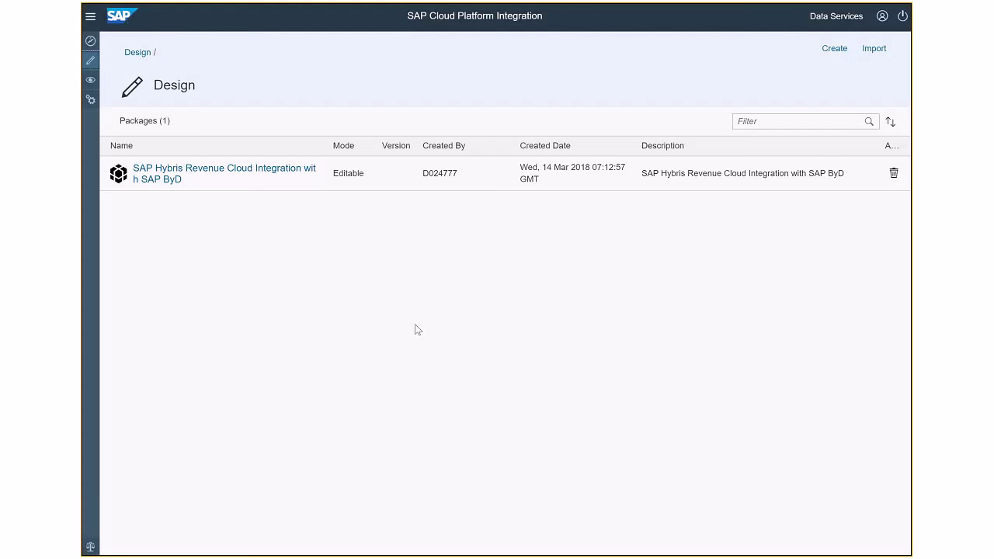
click(231, 178)
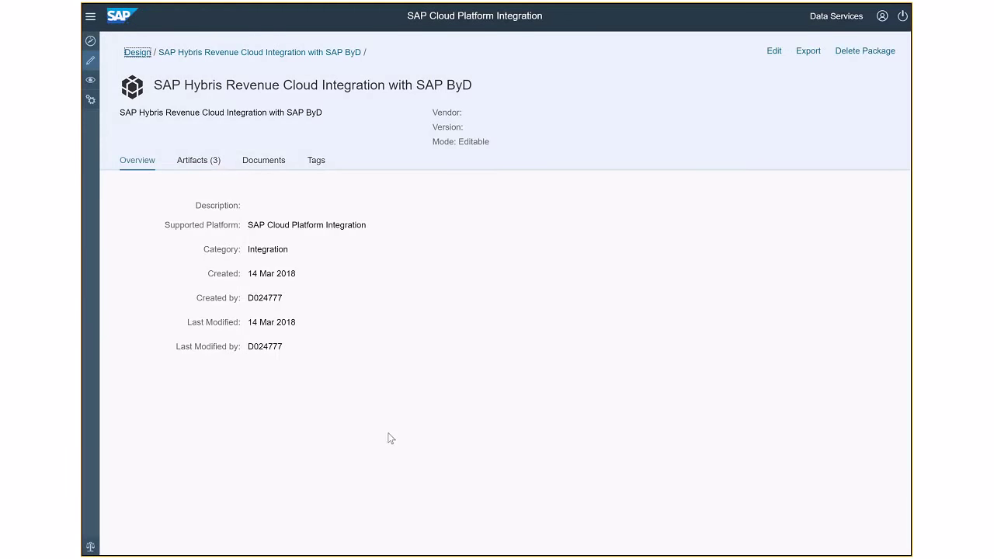
click(220, 166)
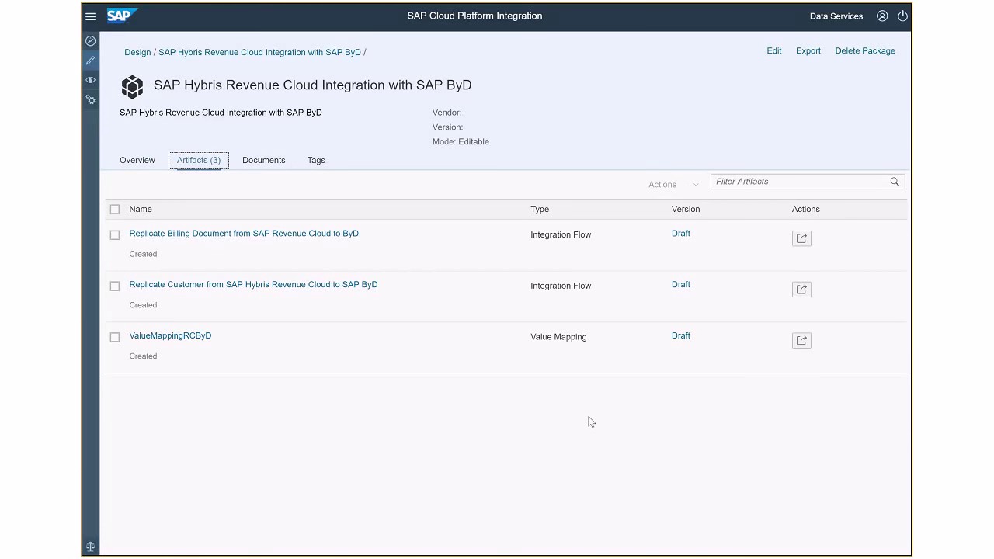
click(804, 240)
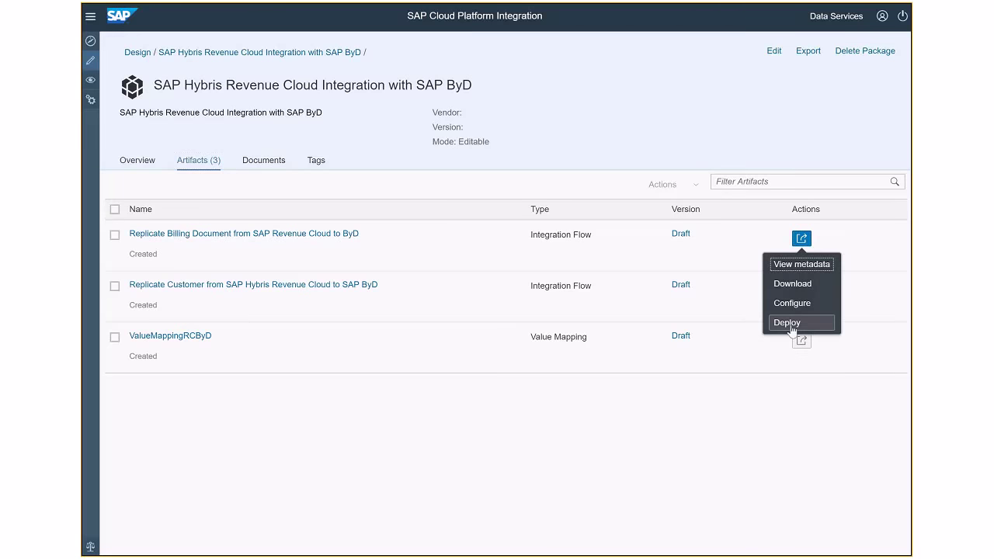
click(792, 330)
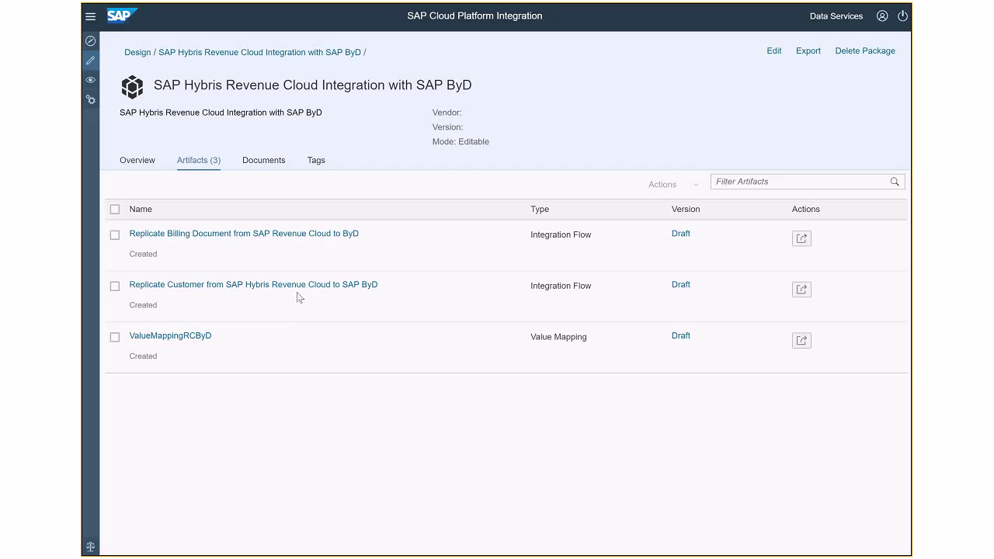
- Open the Replicate Billing Document from SAP Revenue Cloud to ByD flow and examine its subprocesses and the GET_Bill HTTP channel
click(211, 239)
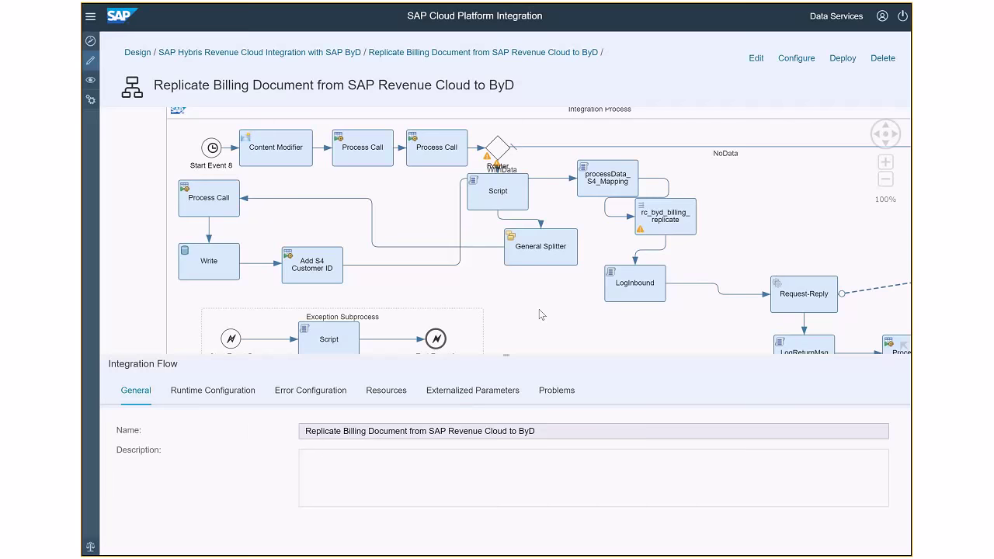
scroll(539, 309, down, 5)
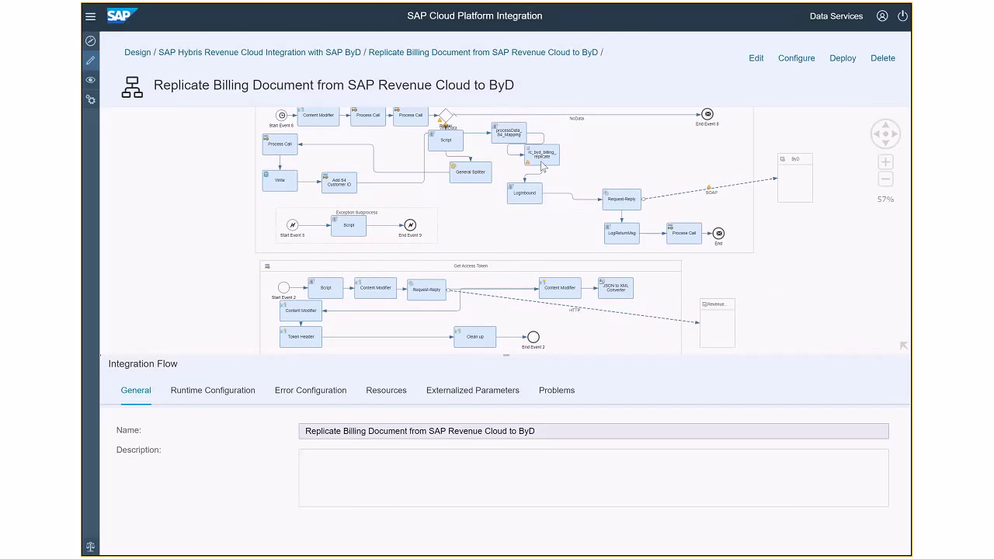
scroll(517, 220, down, 4)
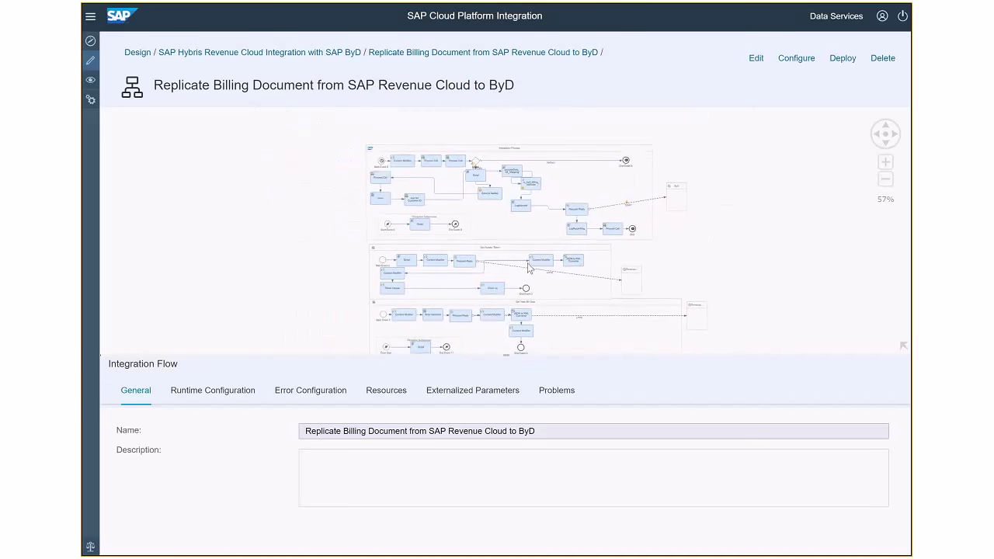
scroll(549, 234, down, 3)
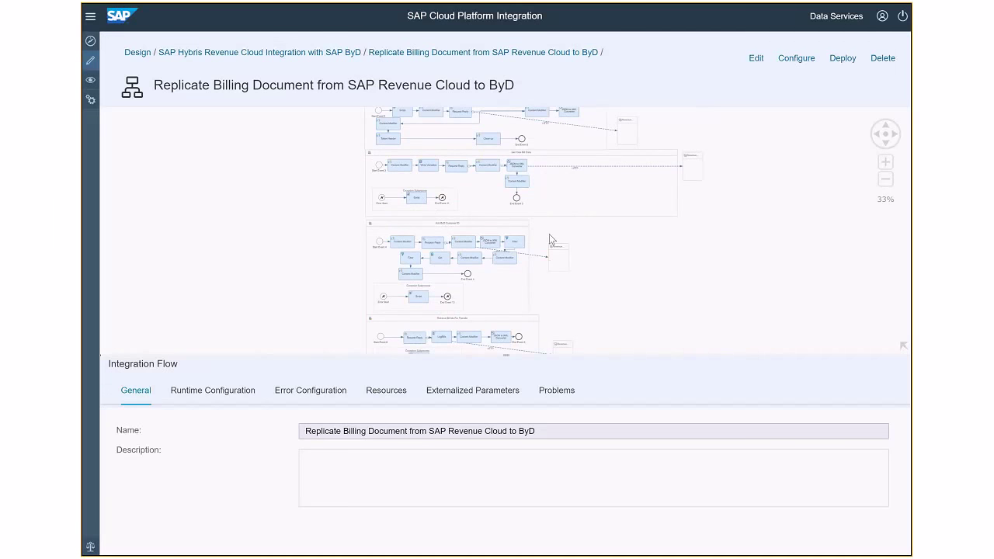
click(545, 255)
scroll(607, 207, up, 1)
scroll(606, 206, up, 3)
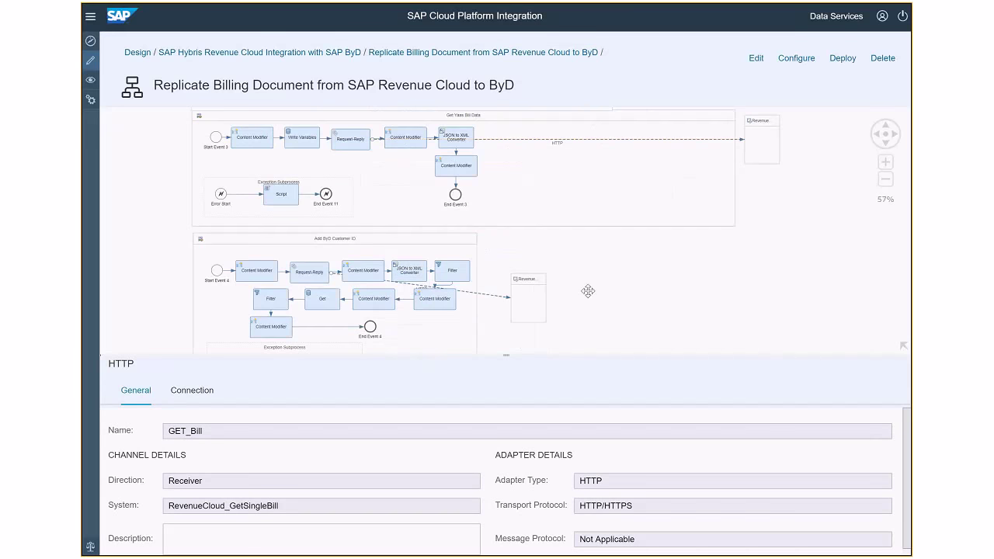
- Open the rc_byd_billing_replicate message mapping resource used in the billing document replication flow
click(686, 264)
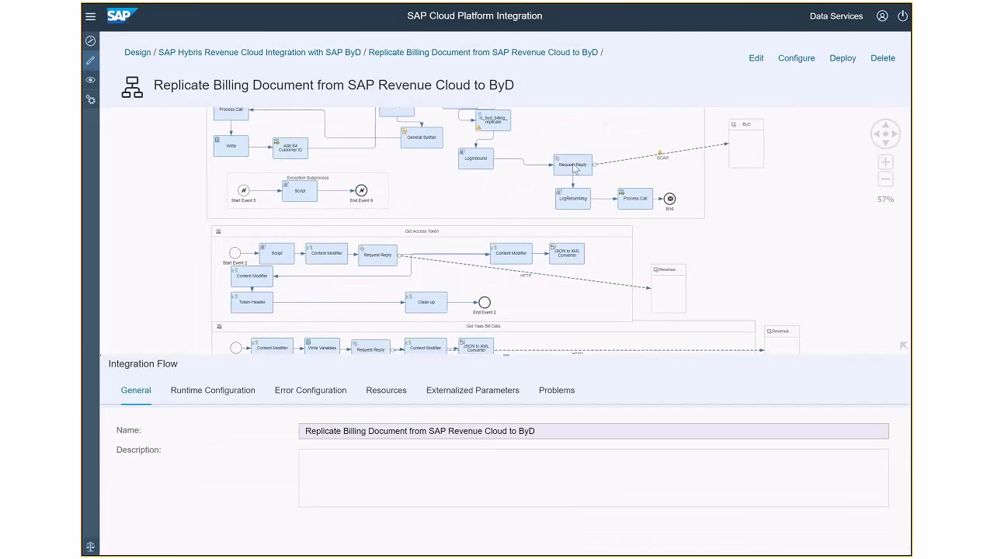
click(497, 124)
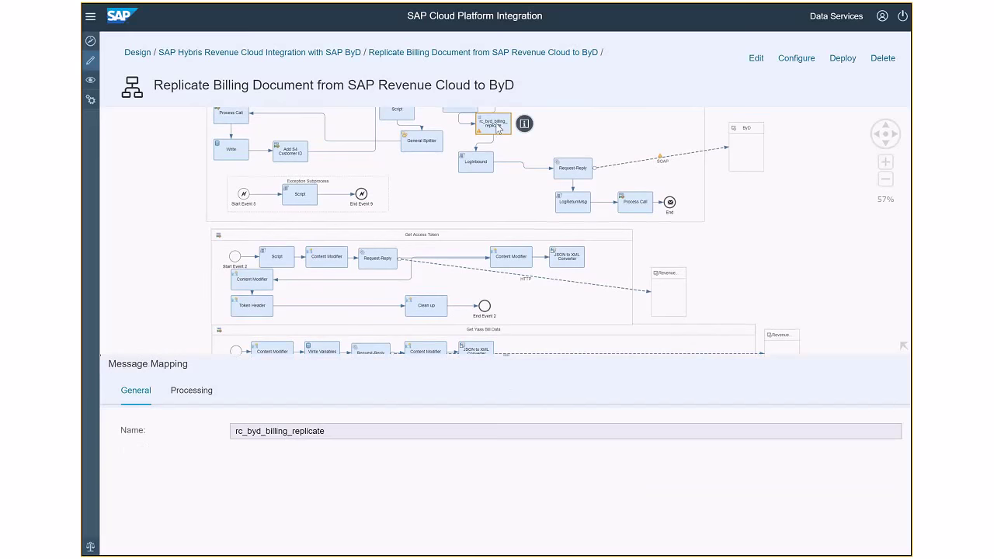
click(193, 392)
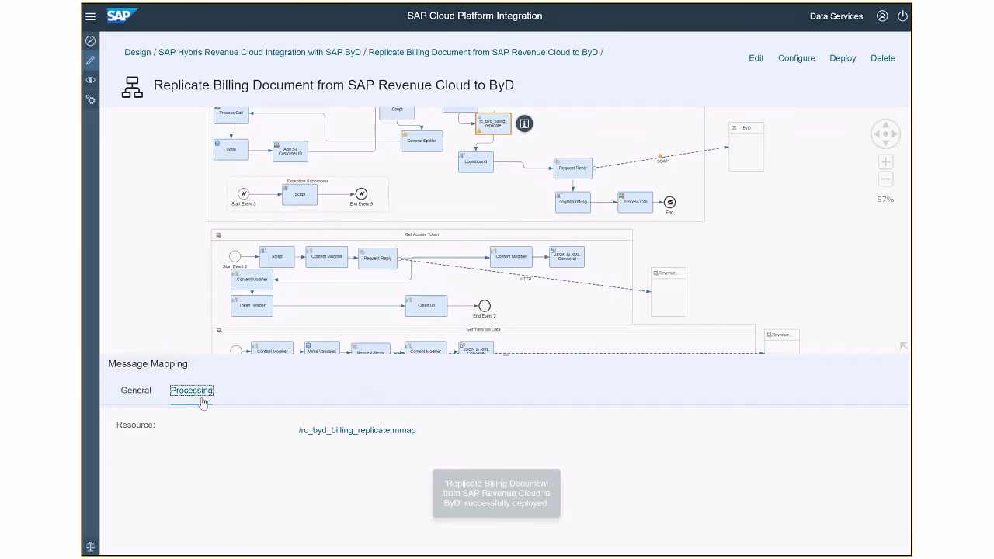
click(378, 432)
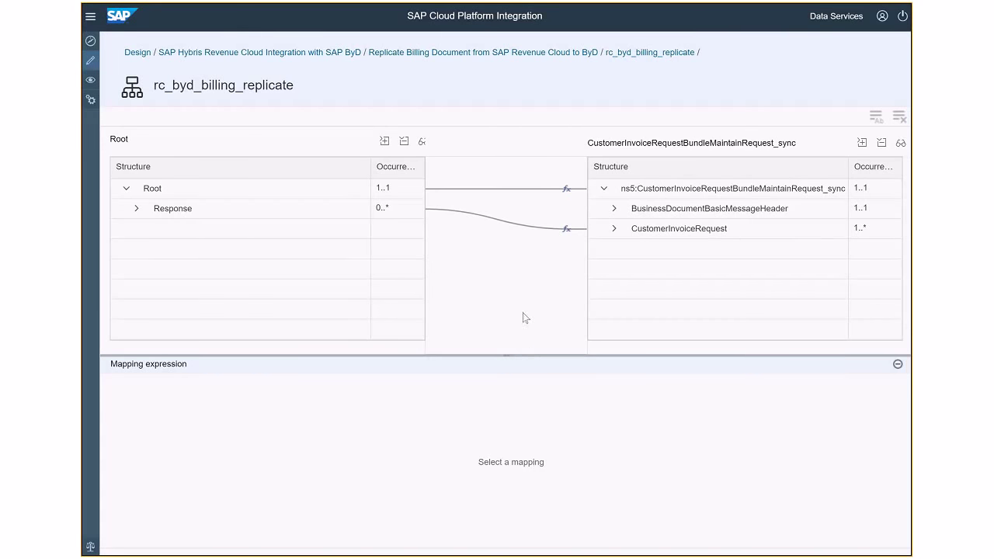
- Expand the Response and CustomerInvoiceRequest structures and show the mapping expression from documentNumber to BaseBusinessTransactionDocumentID
click(136, 209)
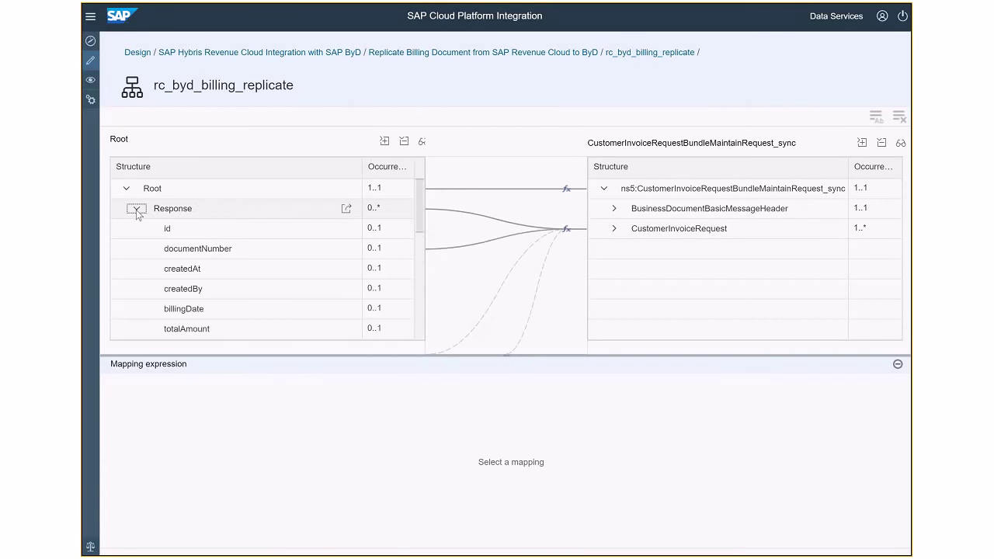
click(613, 228)
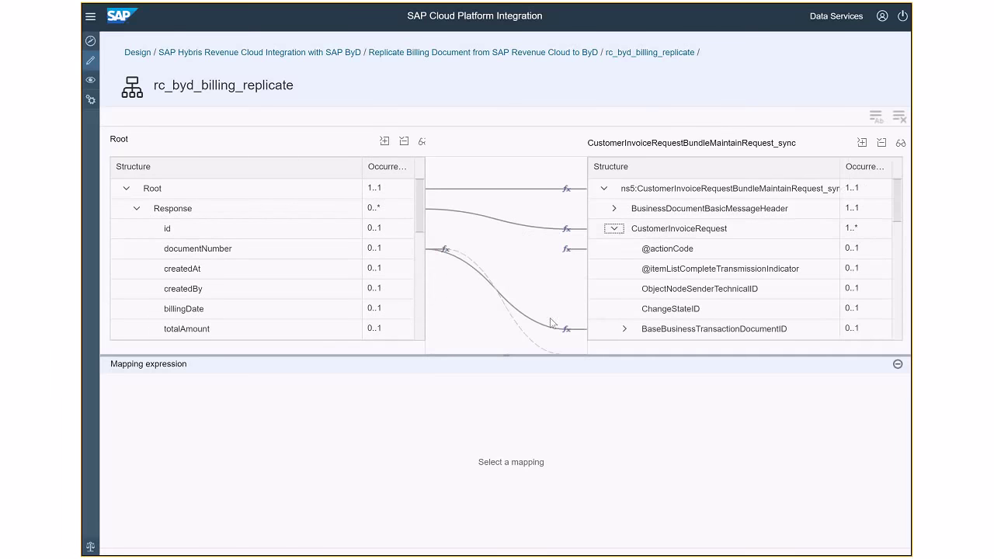
click(540, 322)
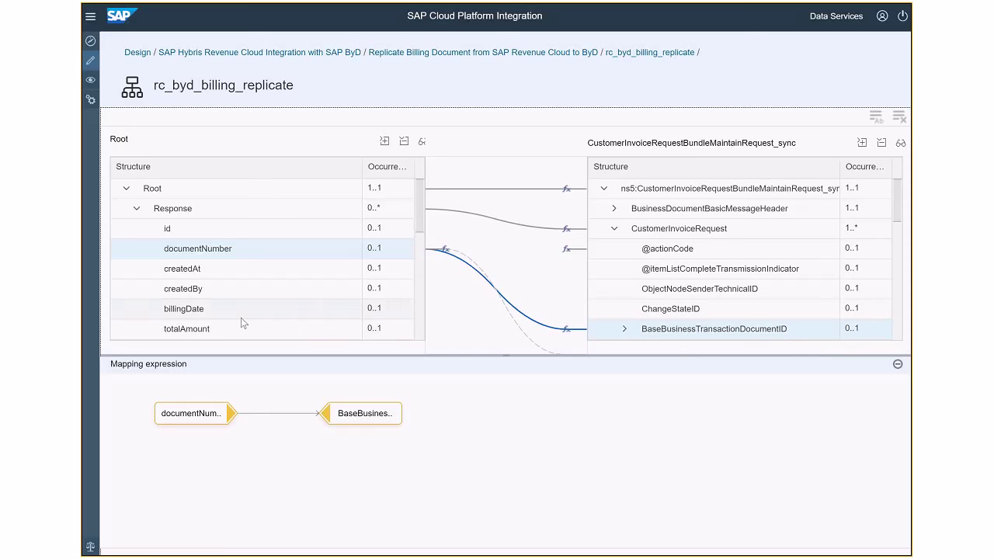
- Switch to SAP Business ByDesign, refresh today's invoice requests and examine the net value and total of the nonzero Print-as-a-Service request
click(91, 85)
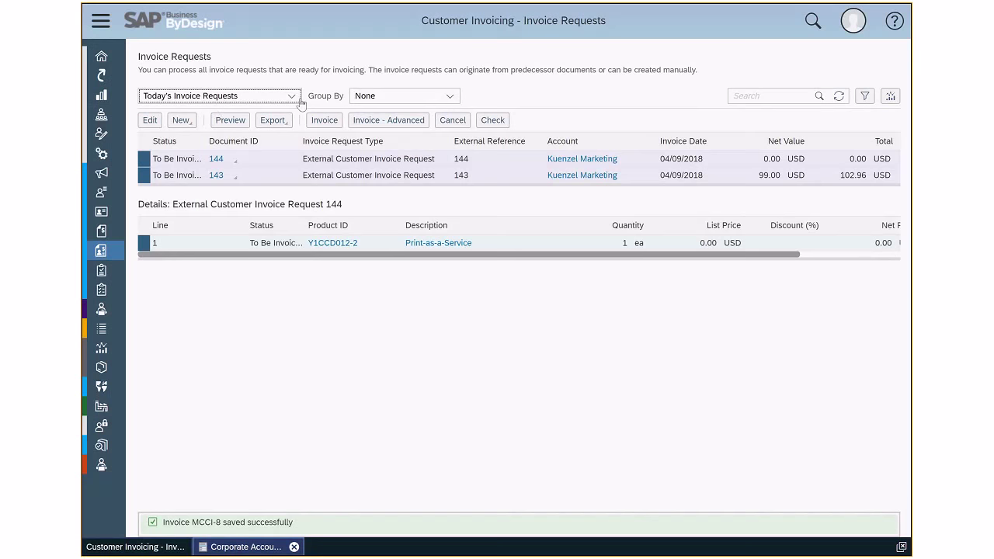
click(837, 97)
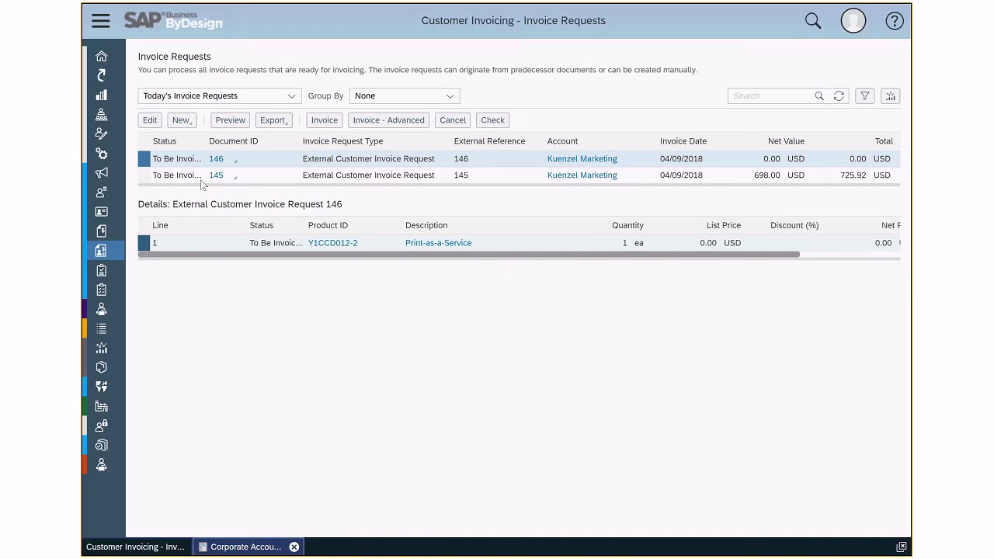
click(148, 182)
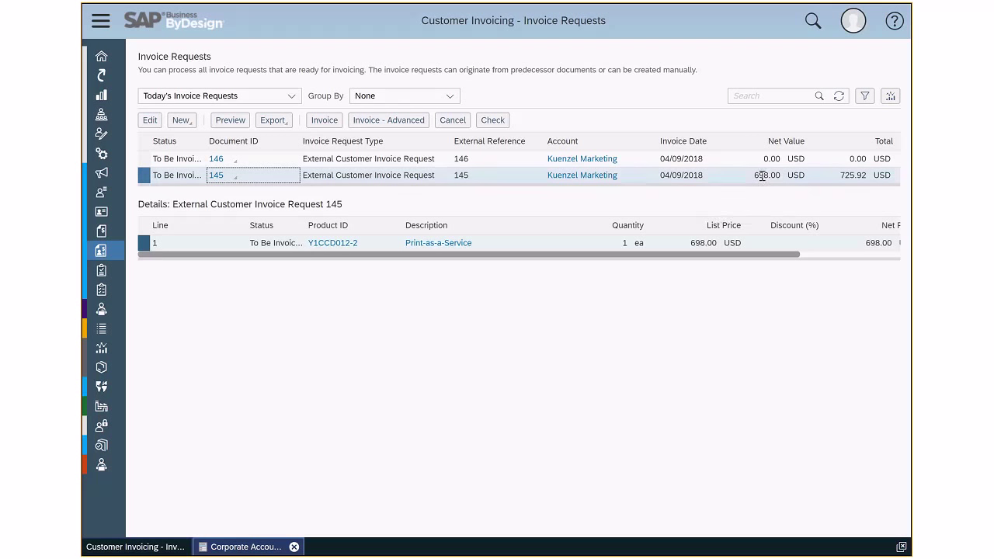
drag(840, 176, 855, 175)
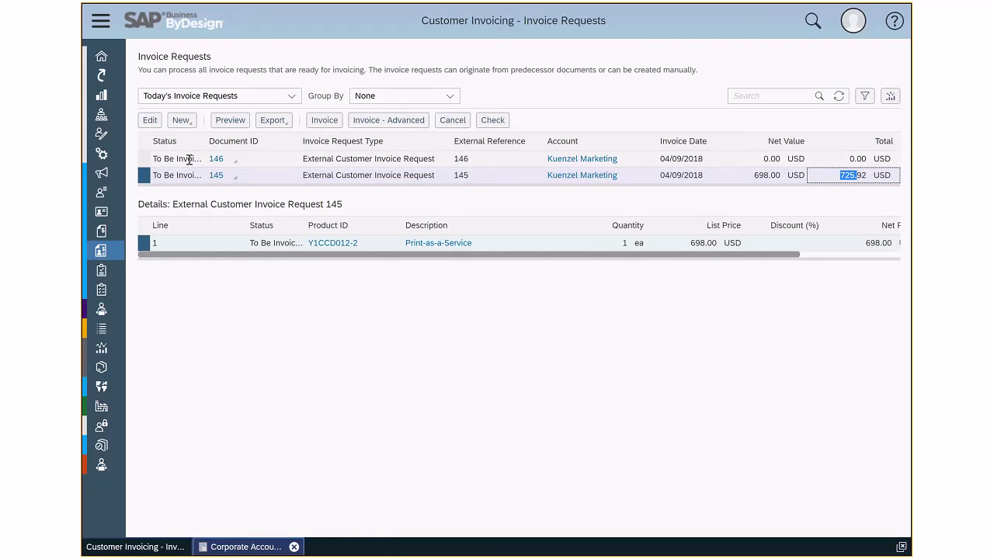
- Combine the 698.00 USD and 0.00 USD invoice requests for Kuenzel Marketing into one invoice and release it
ctrl+click(166, 161)
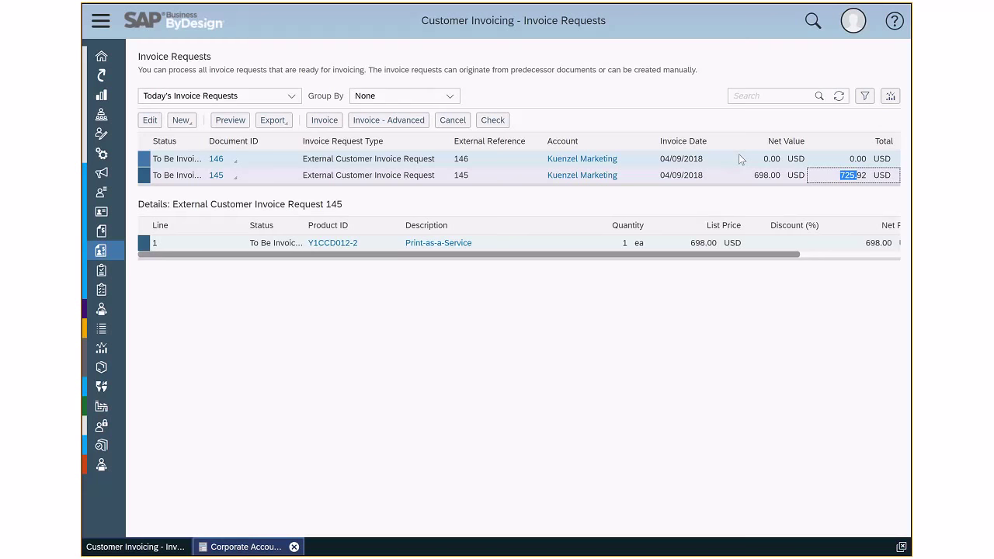
click(325, 122)
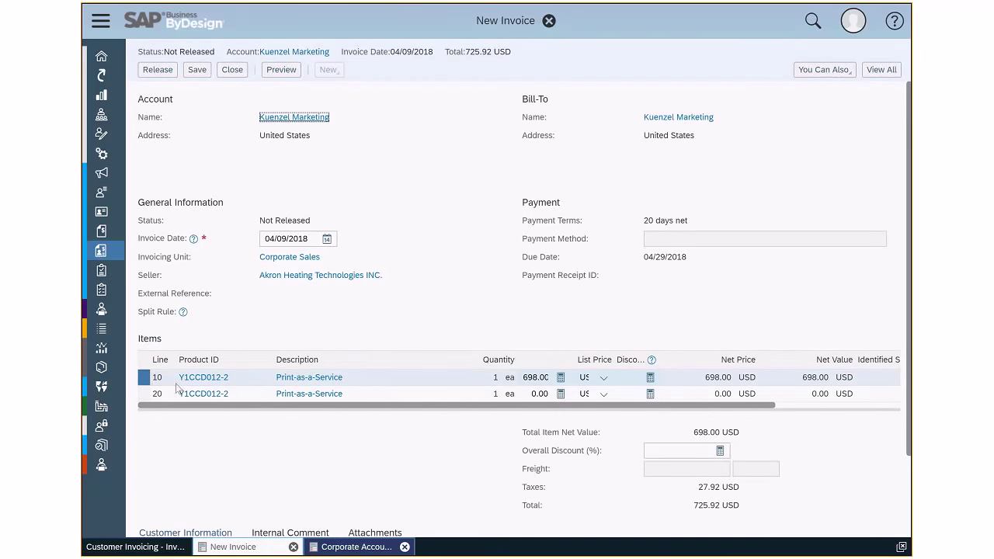
click(156, 70)
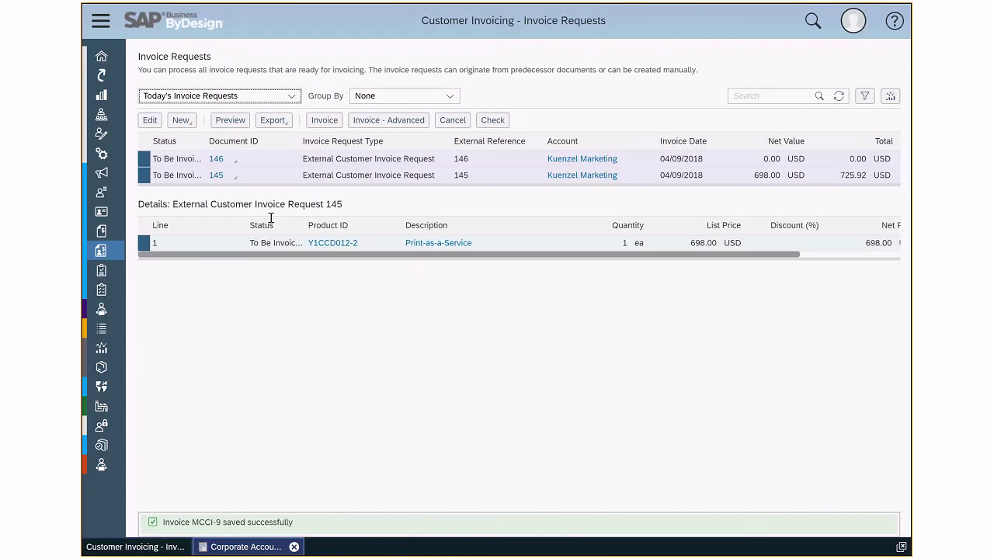
key(alt+Tab)
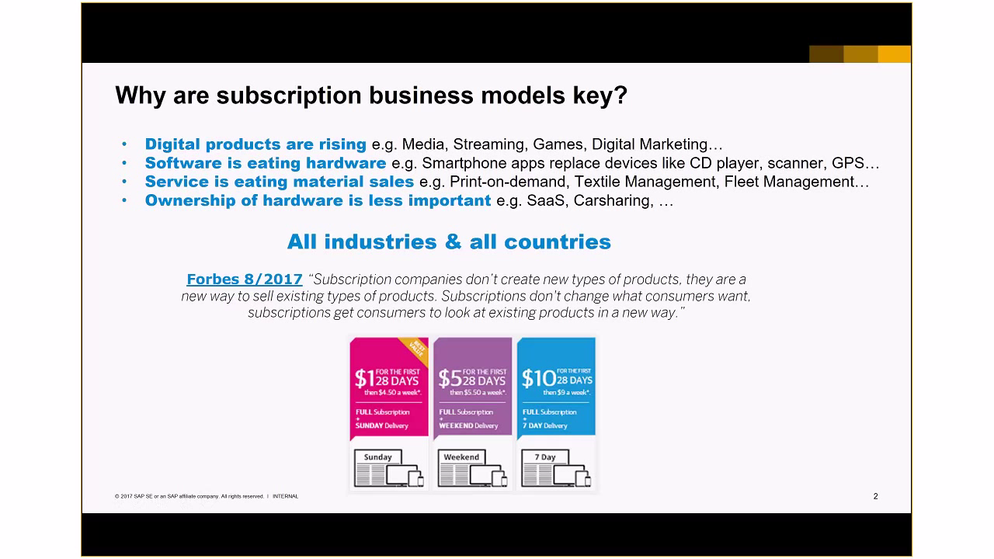
key(Right)
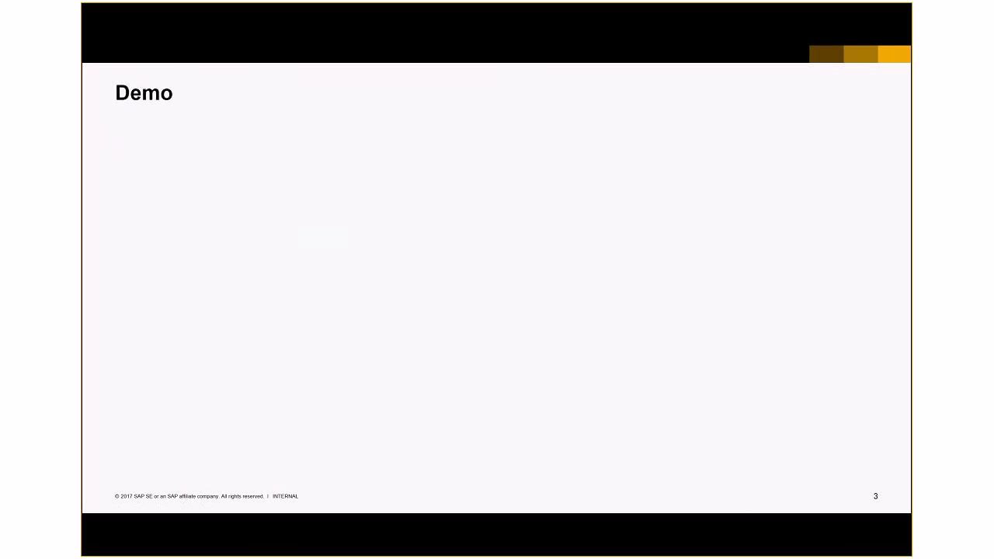